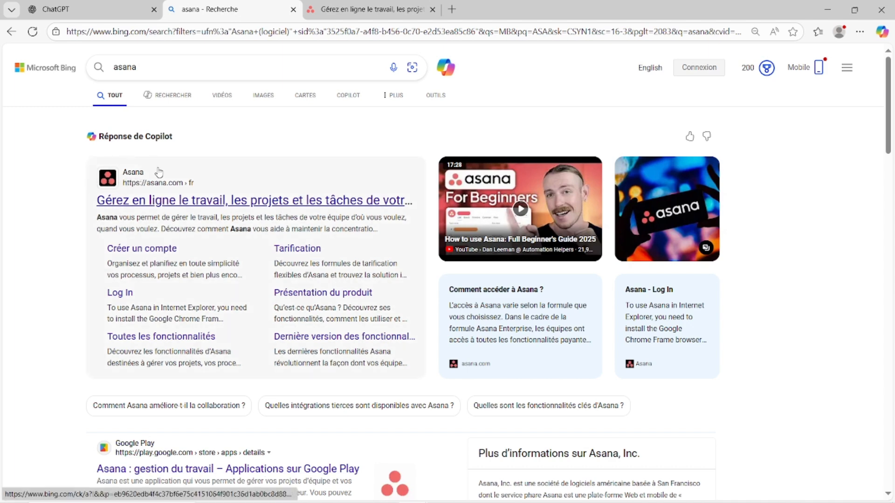
Sign up for Asana with the first listed Google account and accept the prefilled full name
left_click(370, 9)
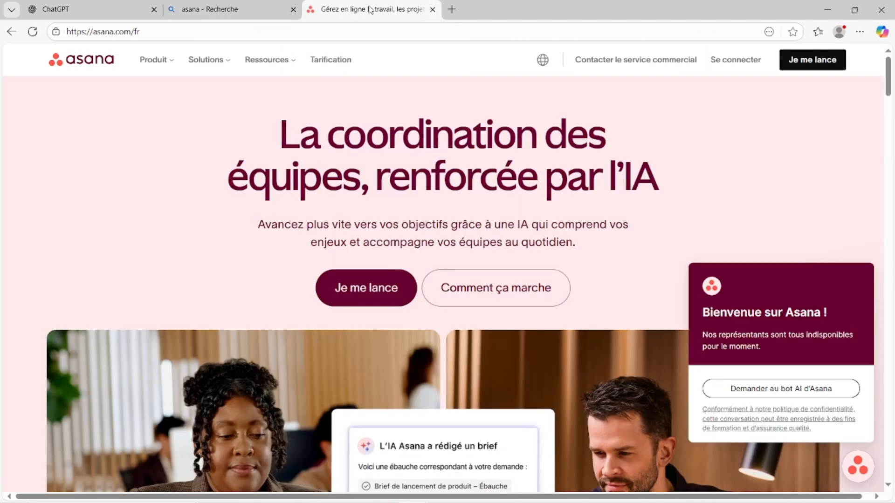
left_click(342, 287)
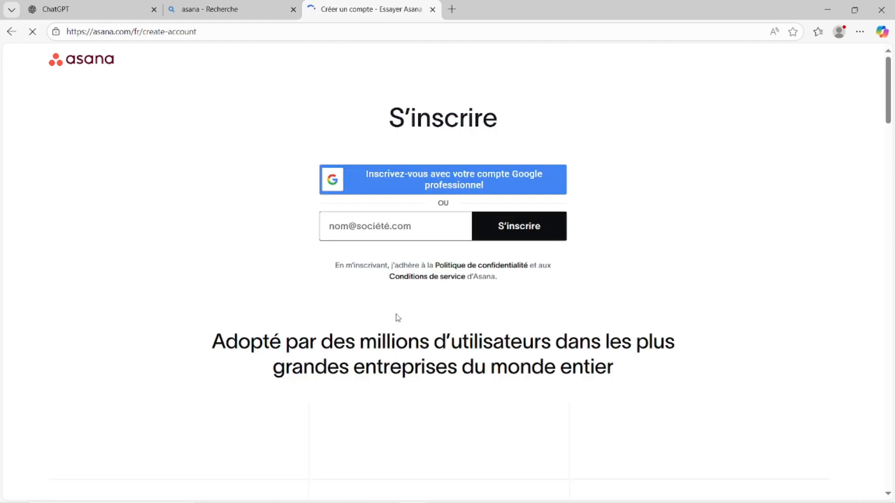
left_click(504, 232)
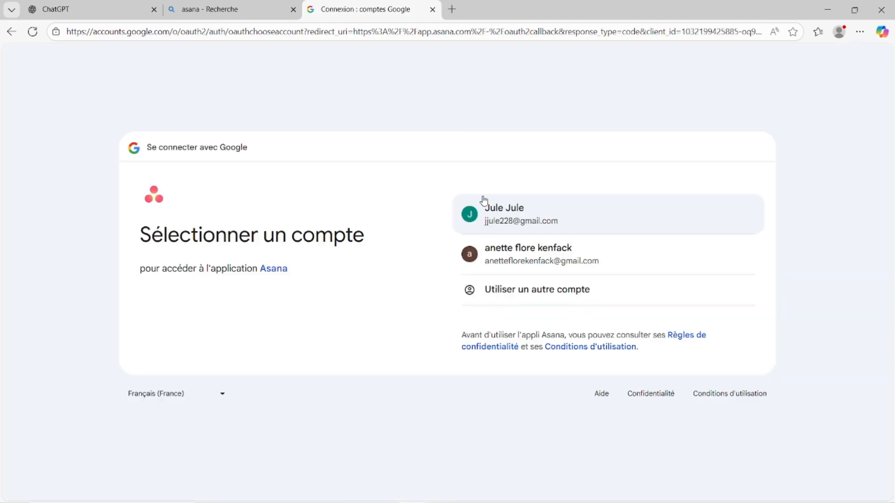
left_click(492, 216)
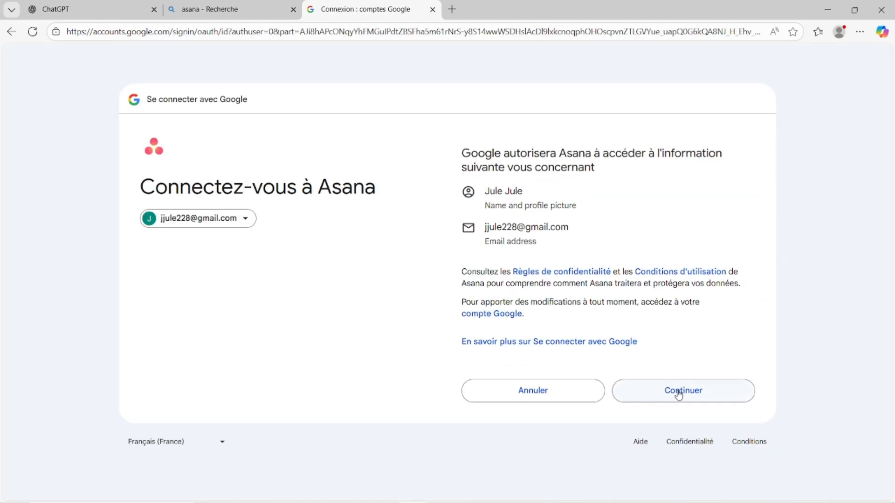
left_click(679, 395)
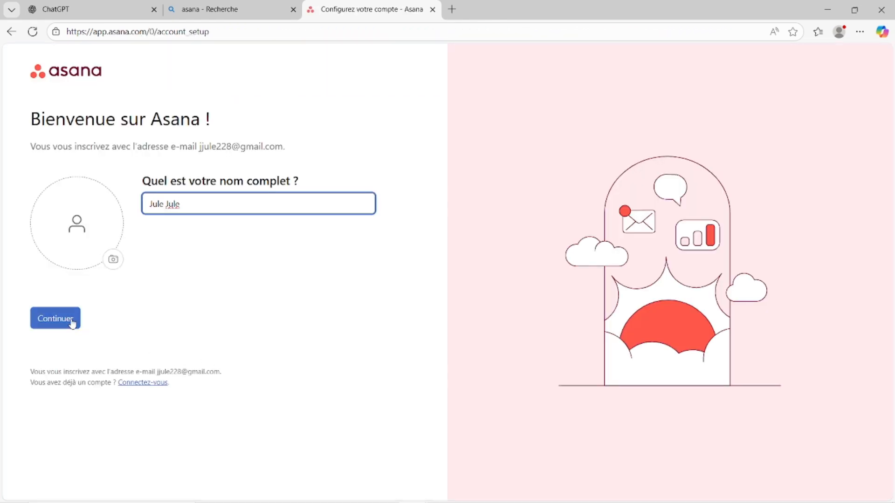
left_click(72, 322)
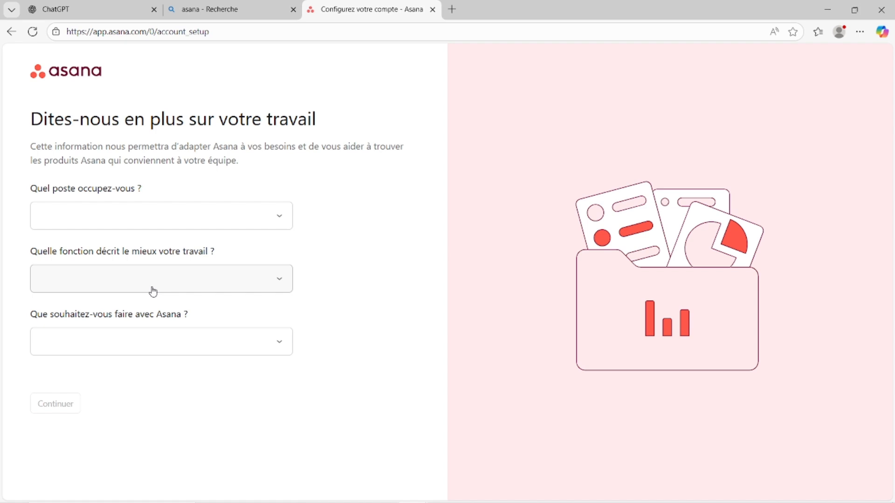
Set the job position to Indépendant and the work function to Informatique (IT)
left_click(278, 226)
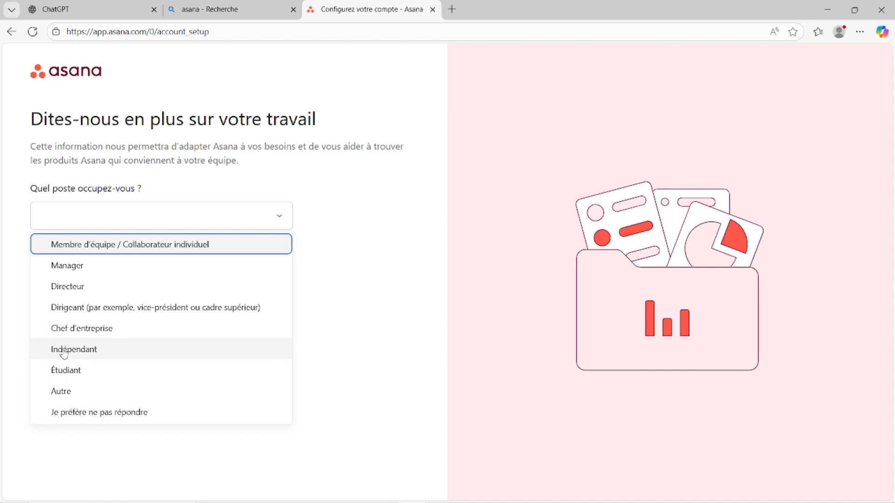
left_click(75, 353)
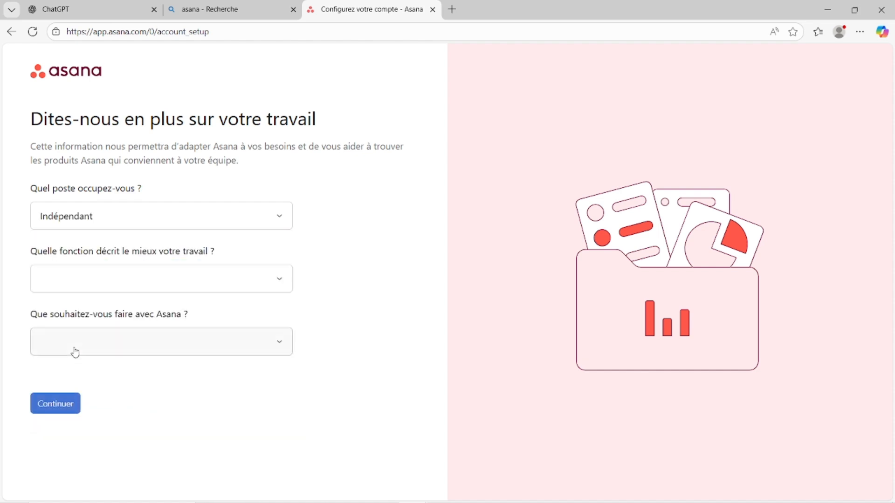
left_click(281, 277)
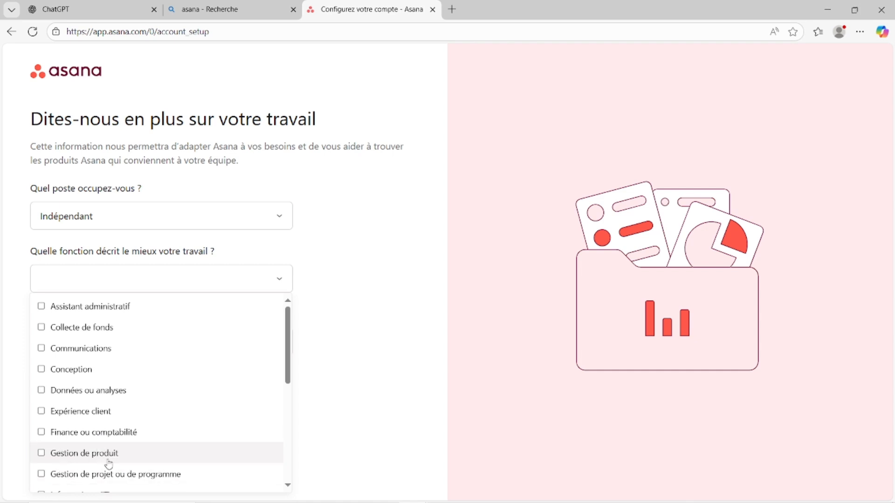
scroll(109, 464, "down", 1)
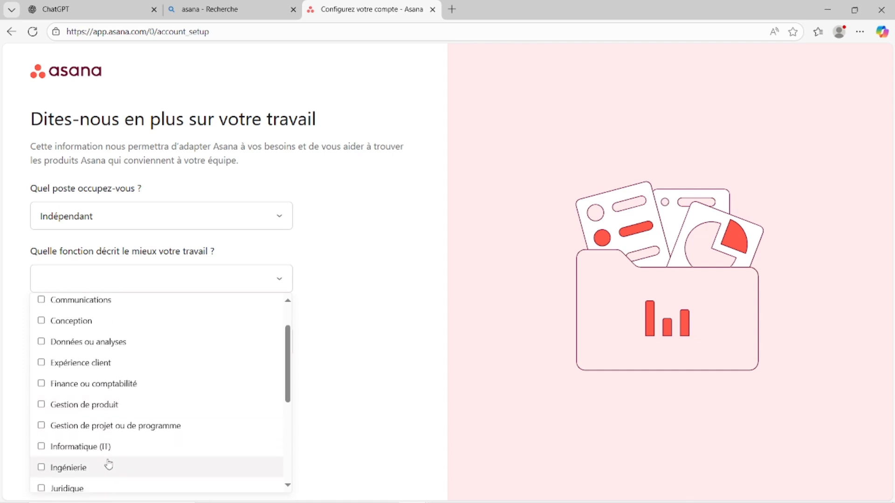
scroll(108, 464, "down", 2)
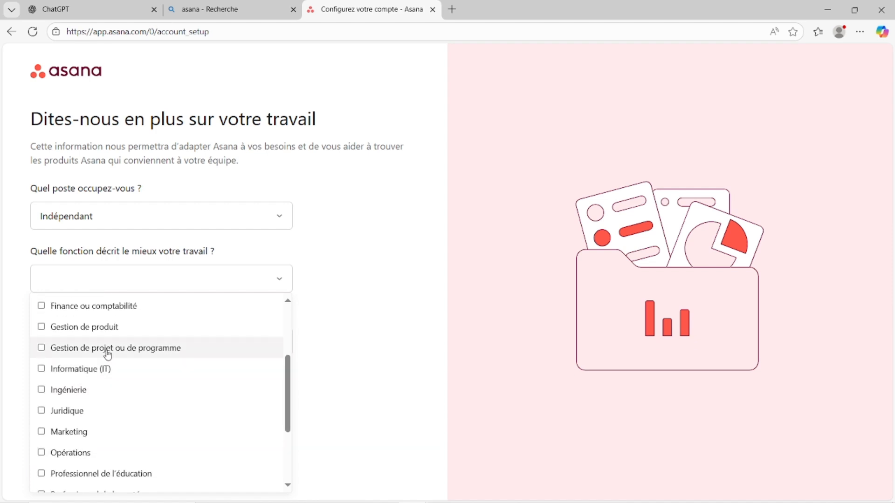
left_click(93, 370)
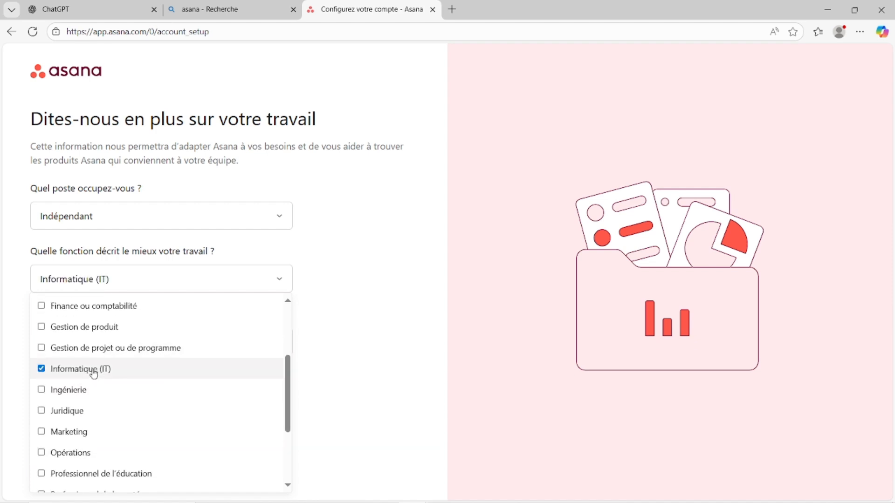
left_click(327, 309)
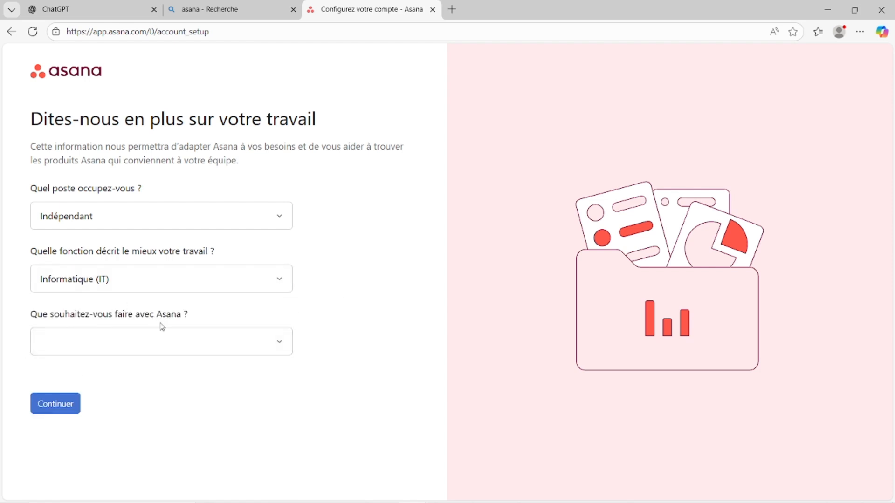
Choose Autre as the intended use of Asana and submit Gmail as the tool used
left_click(285, 347)
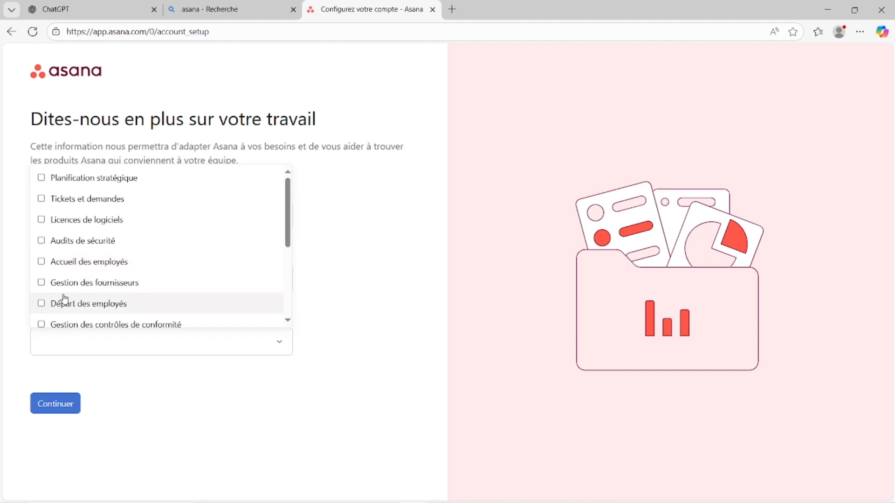
scroll(110, 292, "down", 3)
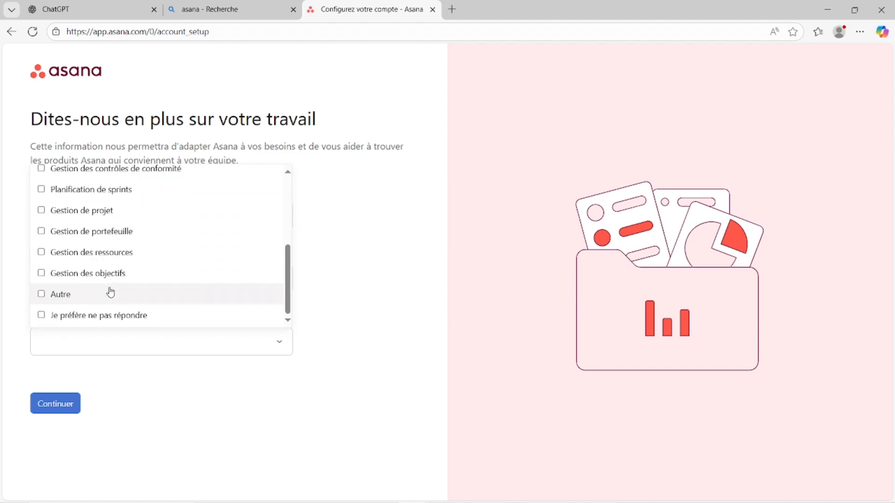
left_click(68, 295)
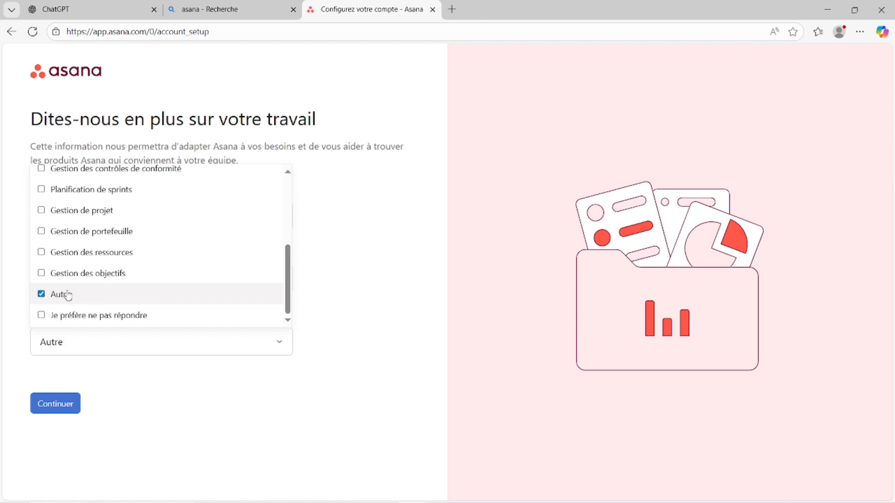
left_click(67, 412)
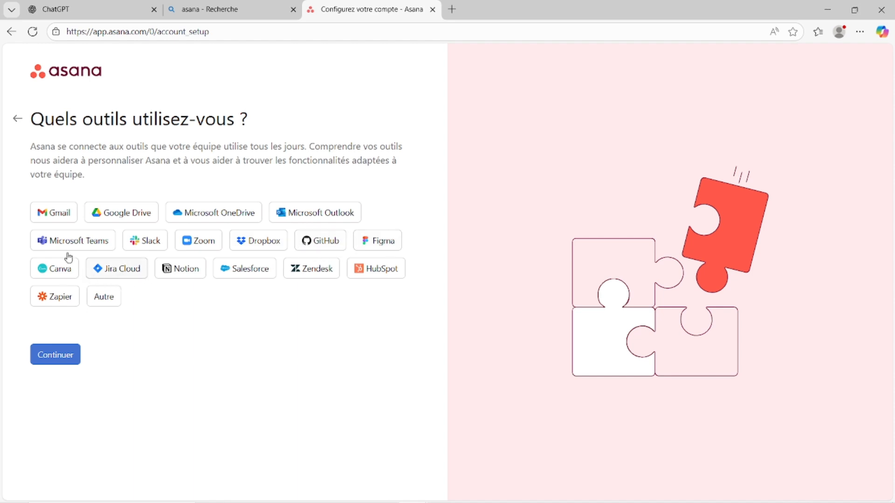
left_click(59, 216)
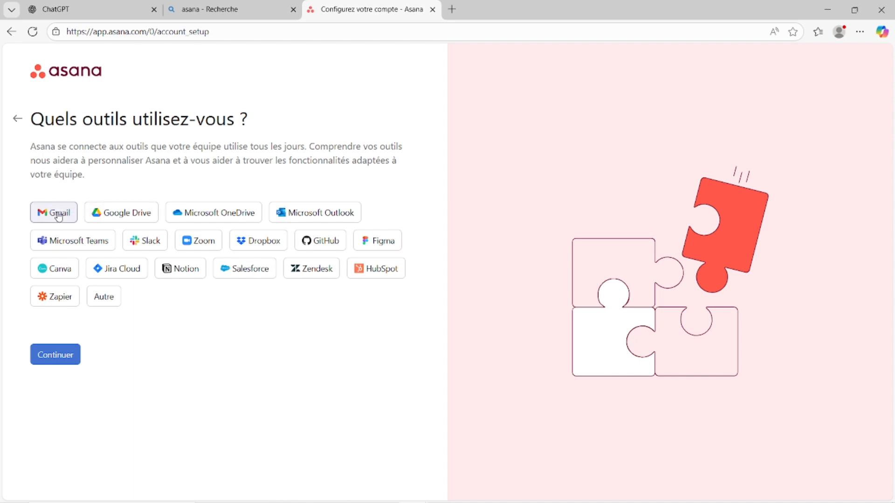
left_click(45, 360)
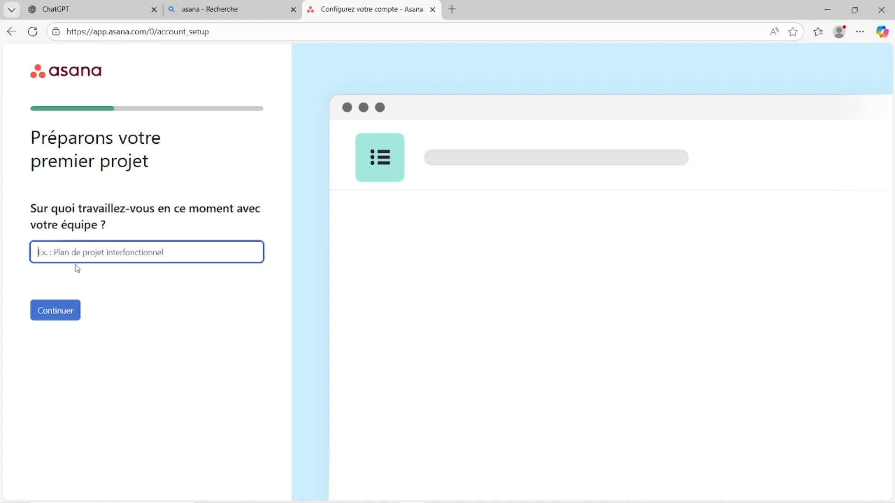
Name the first project SECURITER and accept the suggested tasks and the sections À faire, En cours and Terminé
type("SECU")
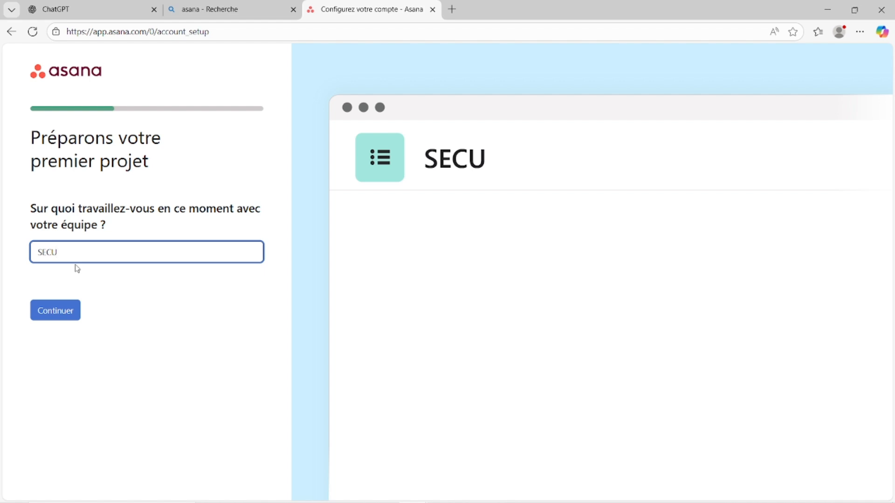
type("RITER")
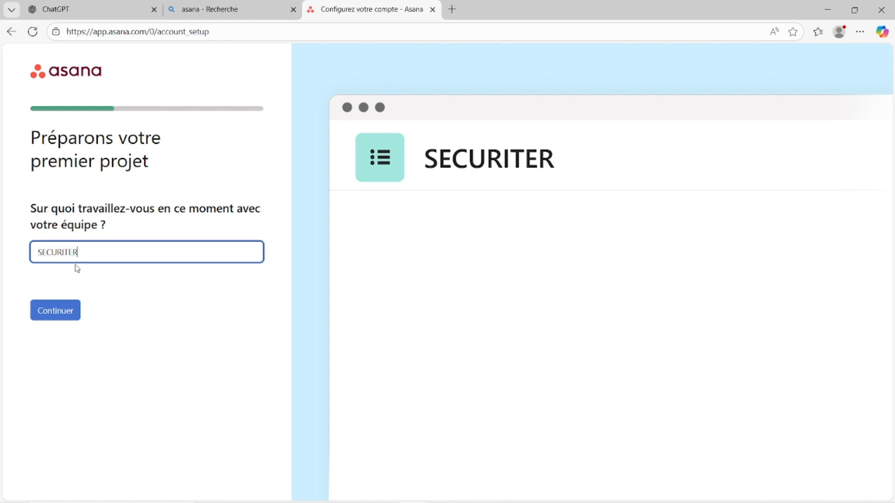
left_click(56, 310)
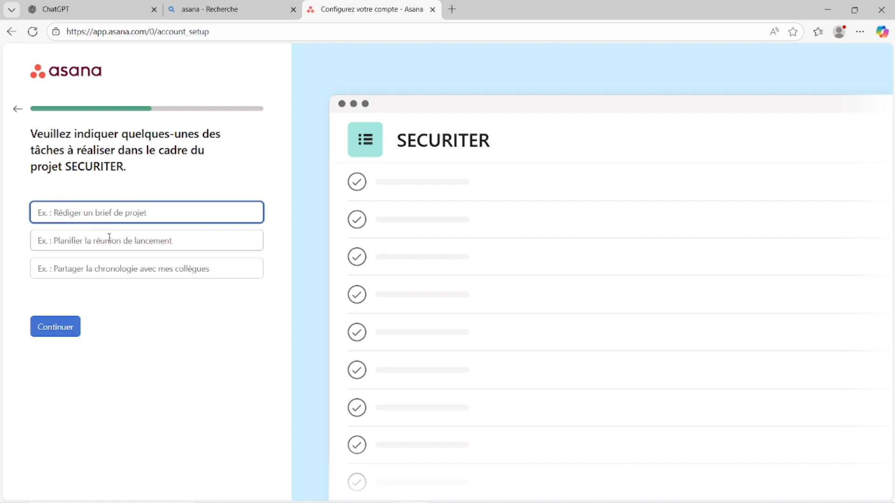
left_click(55, 325)
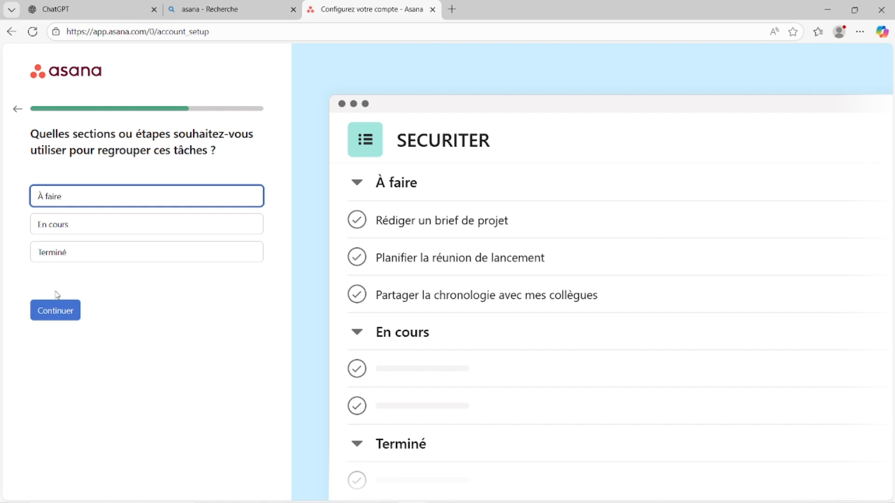
left_click(56, 308)
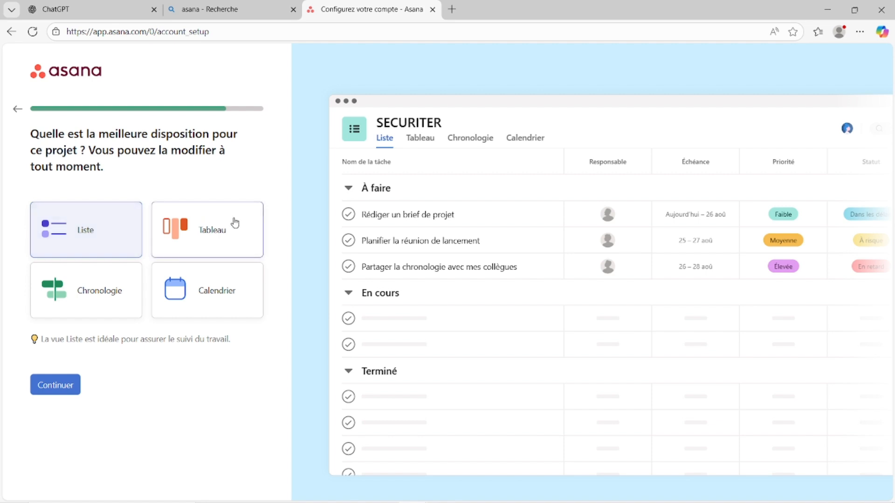
Choose the Calendrier layout for the project and open it without inviting colleagues, dismissing the trial welcome
left_click(211, 235)
left_click(111, 295)
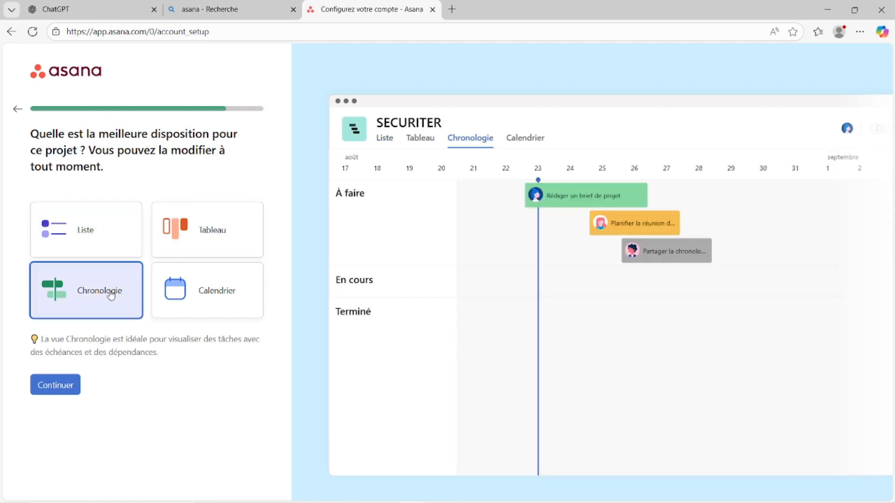
left_click(208, 293)
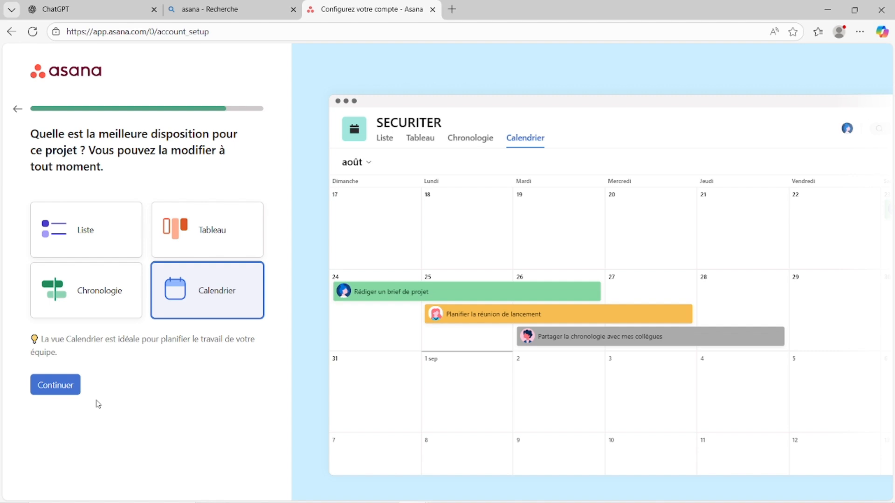
left_click(57, 387)
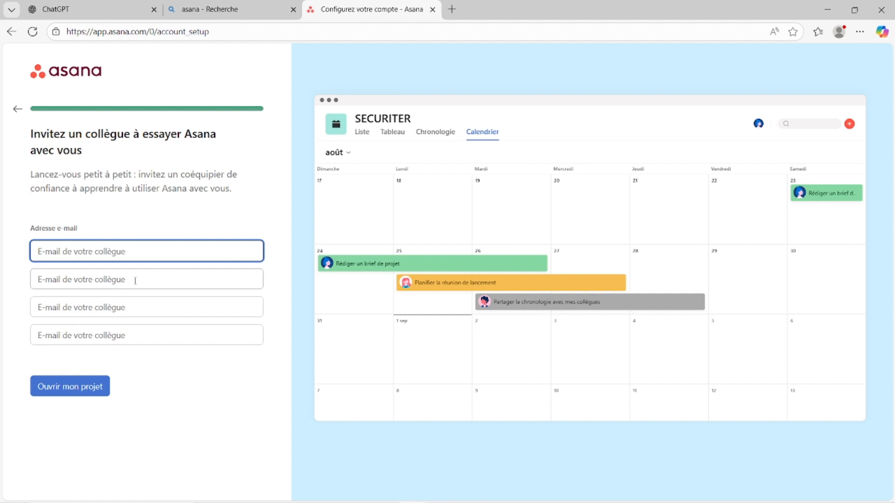
left_click(70, 393)
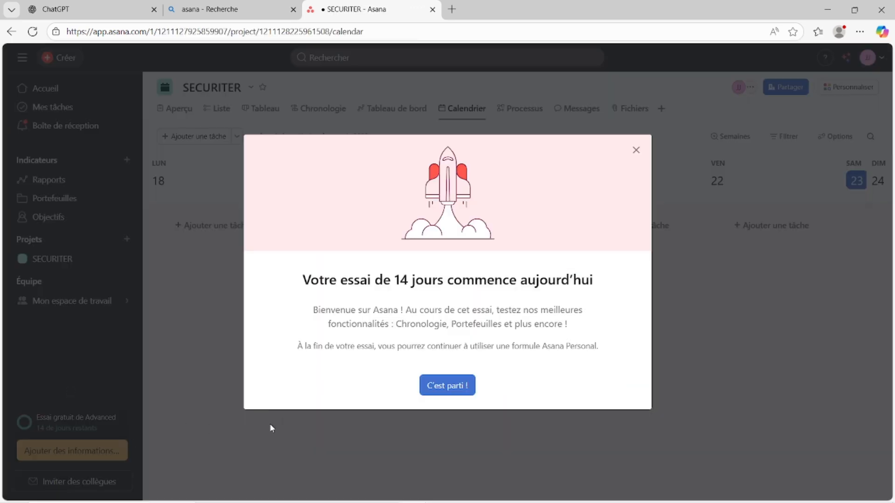
left_click(425, 389)
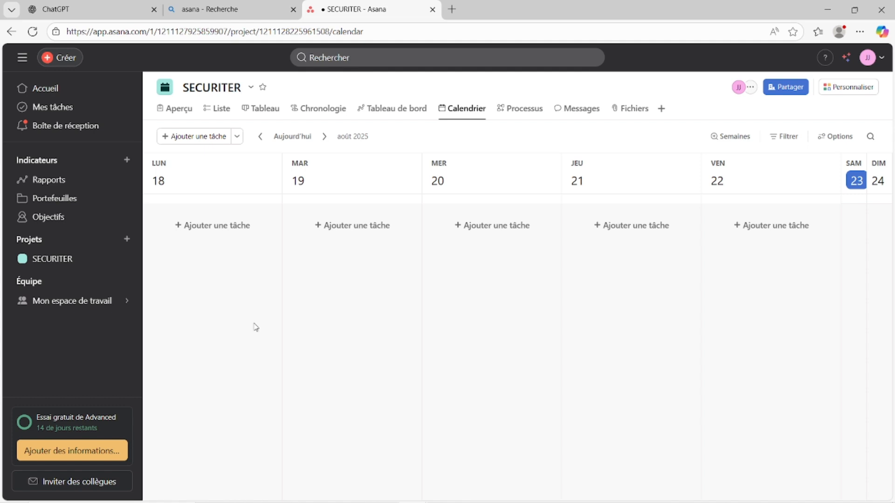
Start another project from the home page using the Plan de projet d'opérations template
left_click(61, 92)
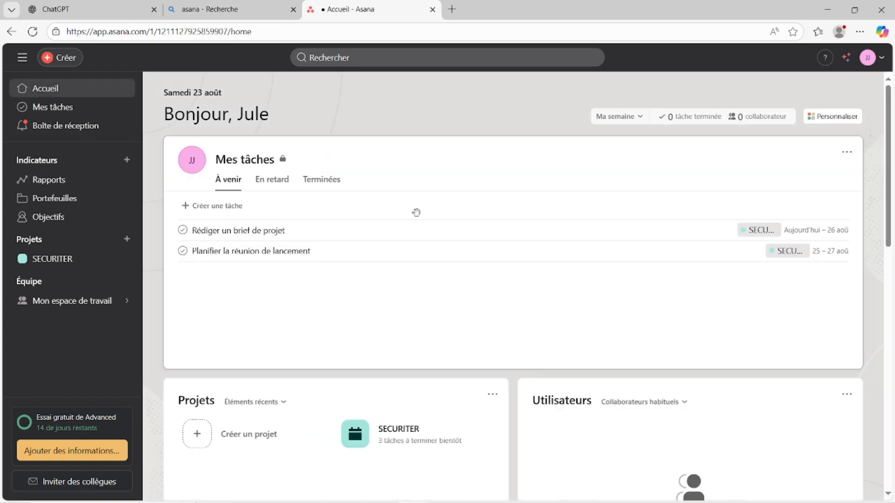
scroll(417, 212, "down", 3)
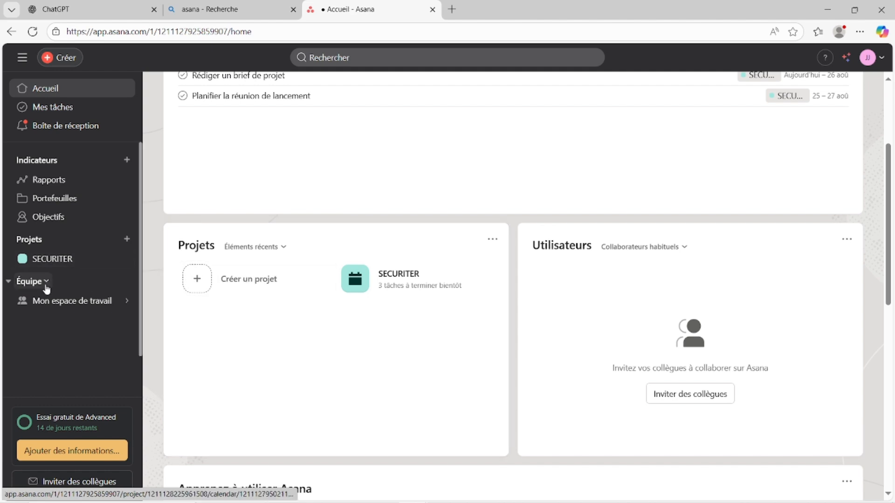
mouse_move(64, 303)
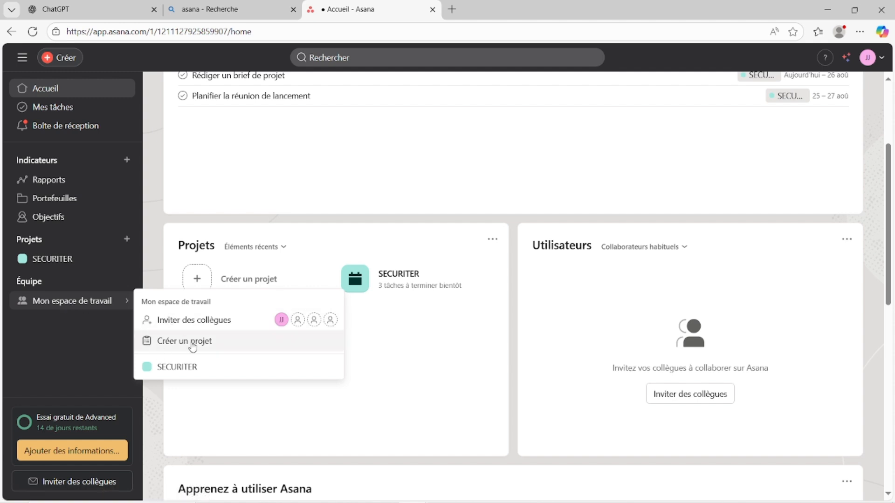
left_click(236, 292)
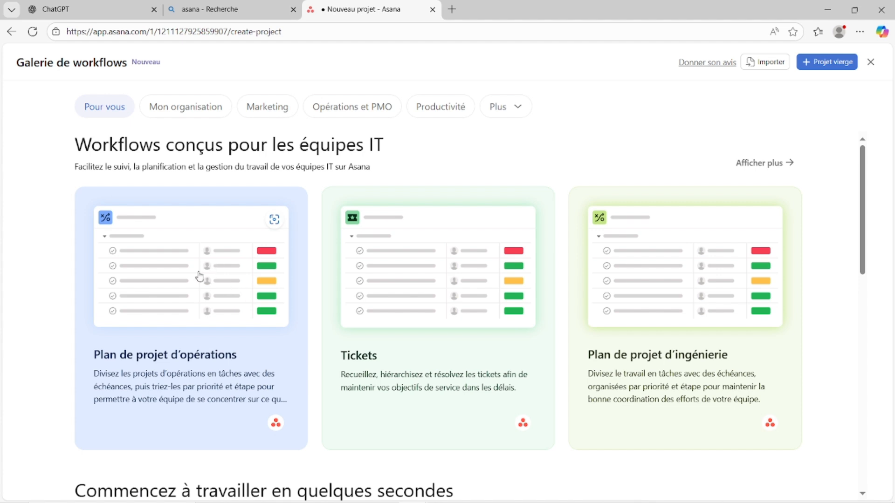
left_click(189, 283)
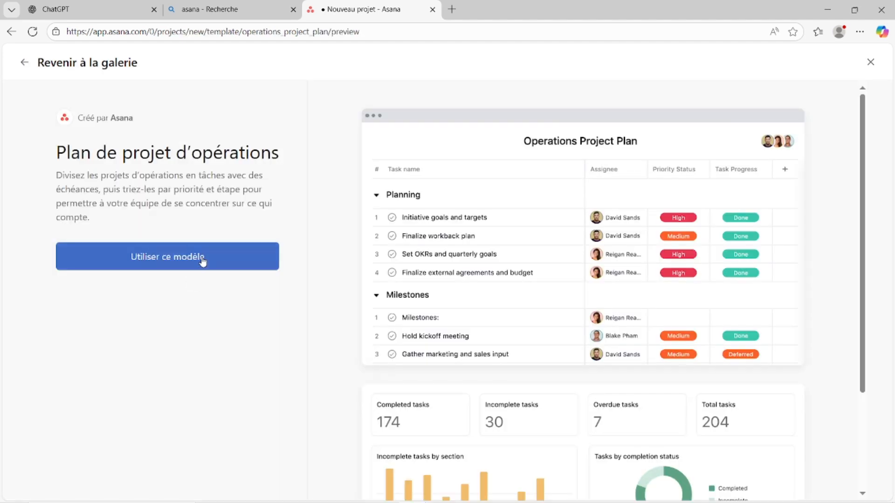
left_click(205, 260)
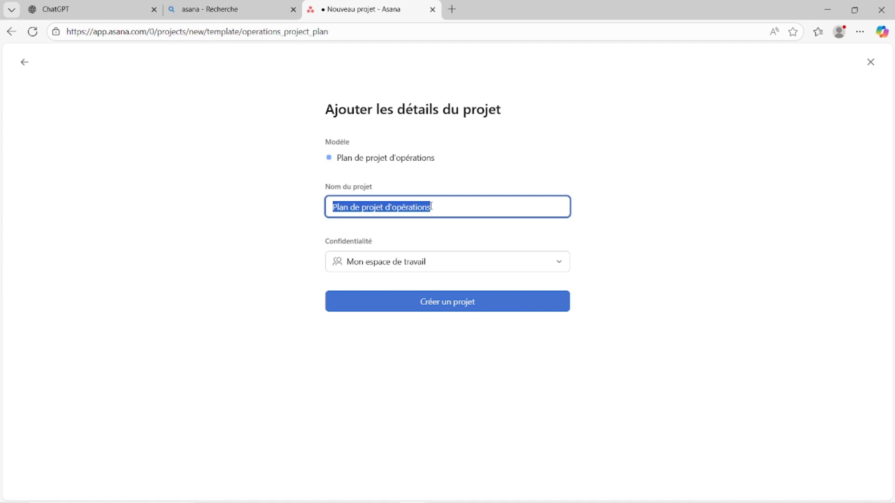
Name the new project BABO, keep its privacy as Mon espace de travail, and create it
type("BABO")
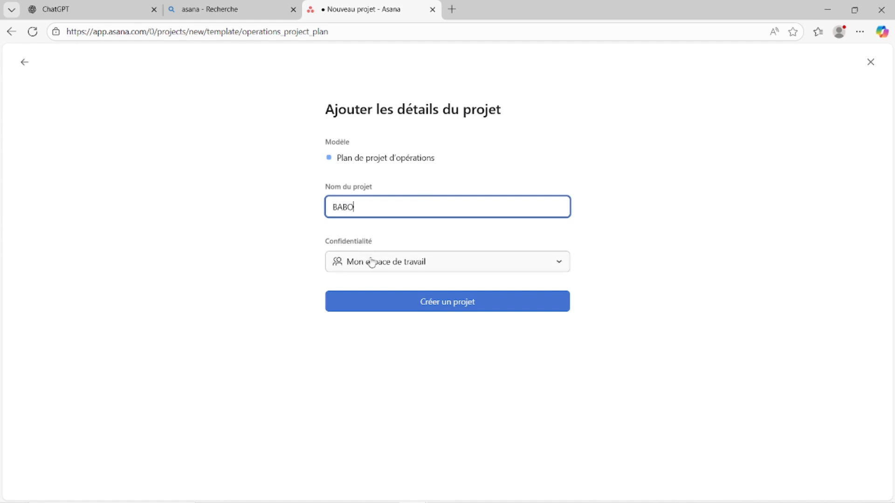
left_click(564, 264)
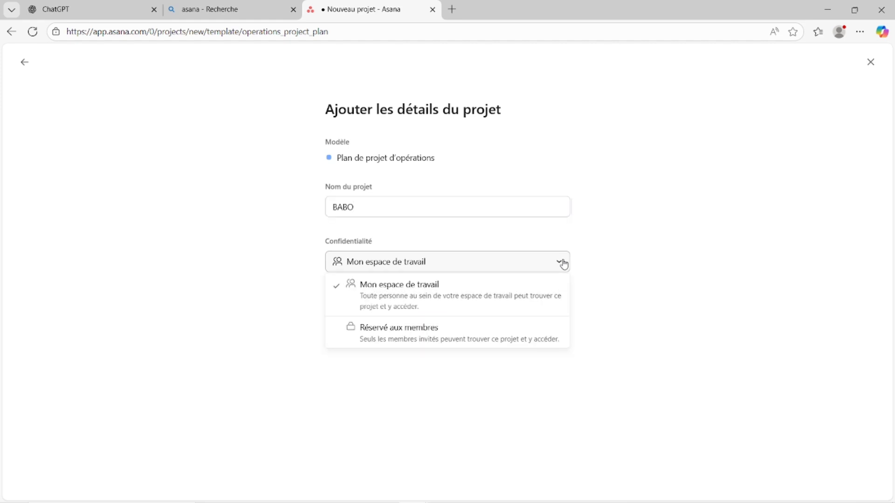
left_click(424, 288)
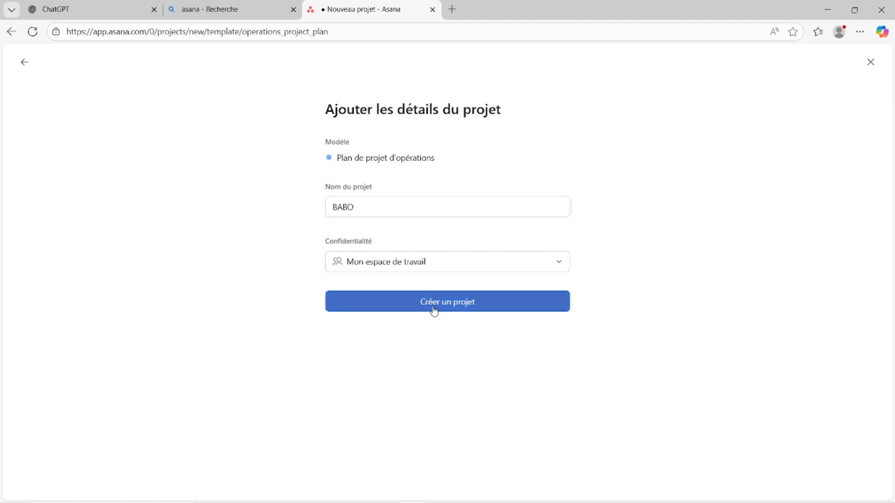
left_click(434, 303)
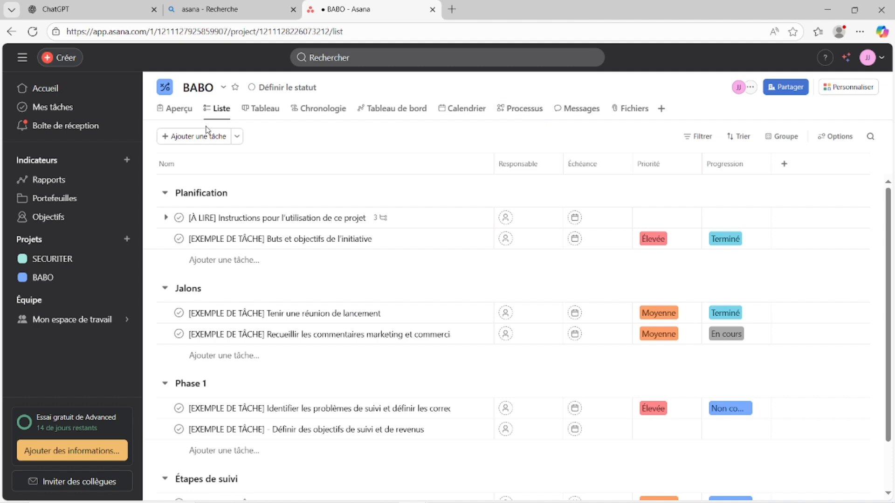
Change the BABO project's colour to pink and add the project to the favourites
left_click(165, 89)
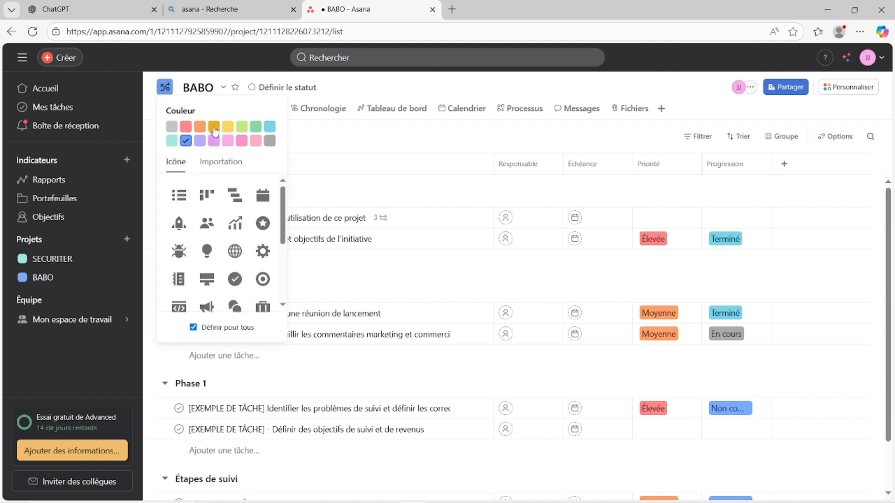
left_click(228, 141)
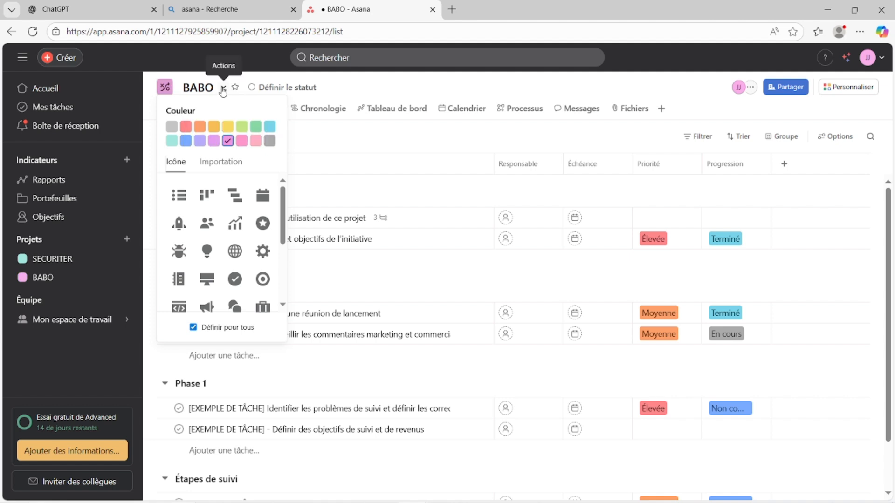
left_click(209, 83)
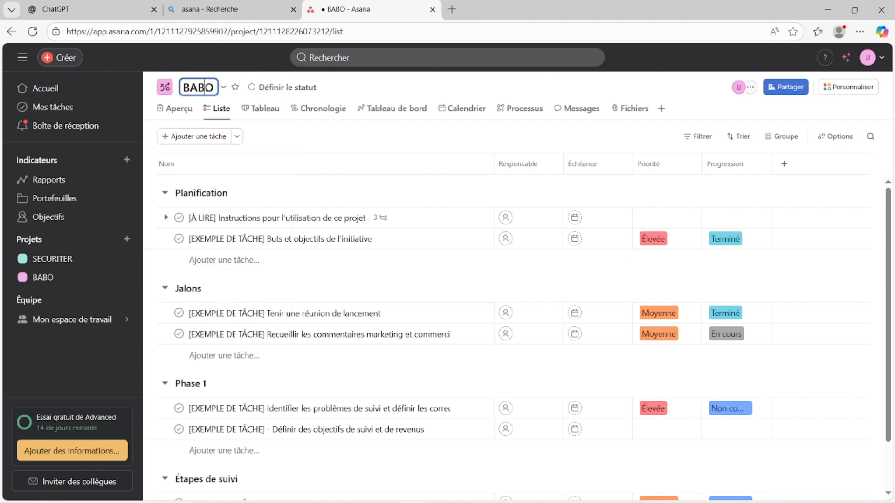
left_click(235, 87)
Create a project brief among the key resources in the BABO project's overview
left_click(175, 108)
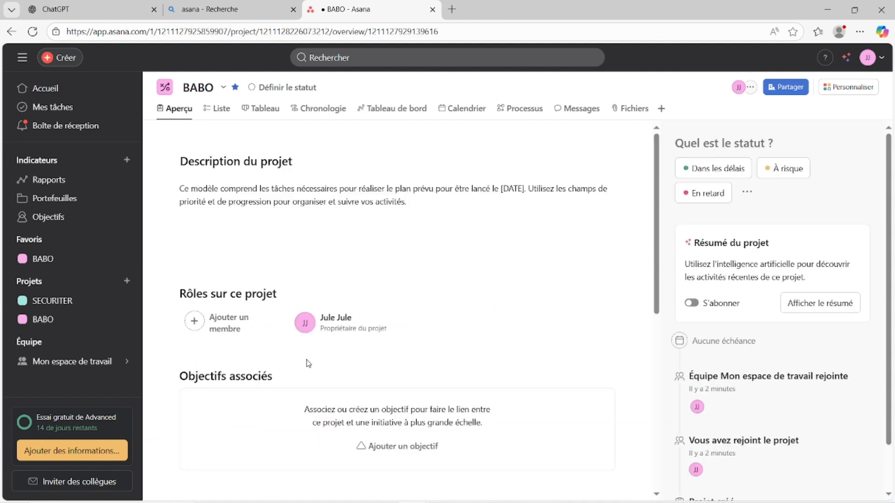
scroll(306, 362, "down", 3)
scroll(306, 362, "down", 5)
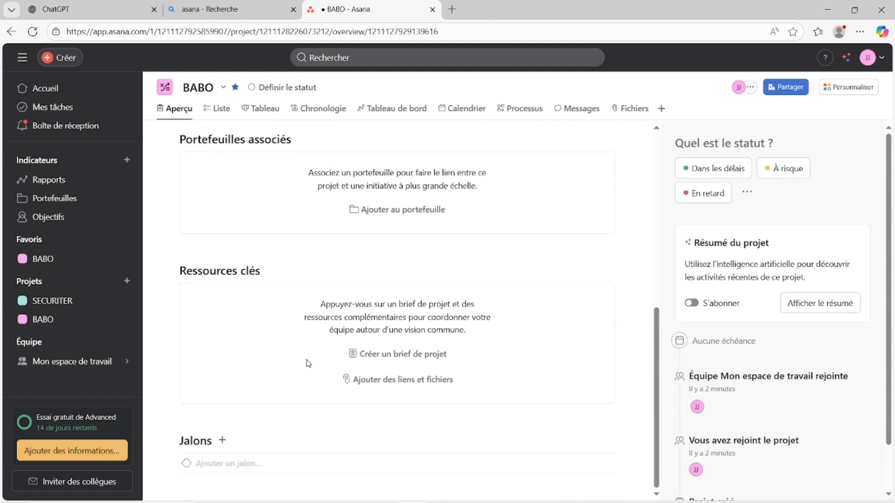
left_click(400, 358)
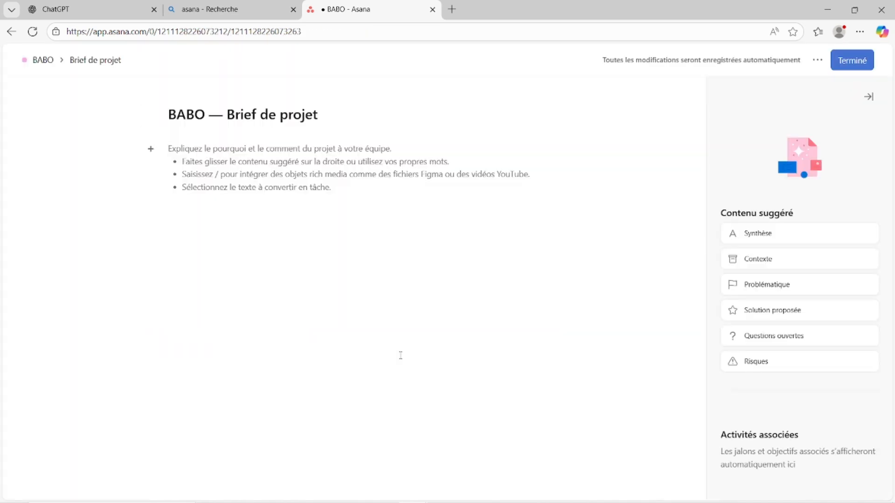
left_click(229, 180)
type("KHHHHHL")
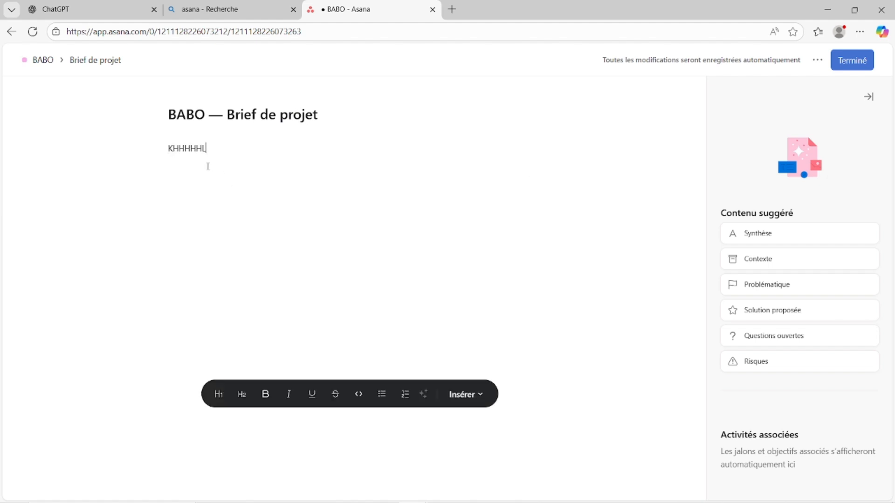
key("BackSpace")
key("BackSpace")
key("BackSpace")
key("BackSpace")
key("BackSpace")
key("BackSpace")
key("BackSpace")
Add the suggested Synthèse and Contexte sections to the project brief and finish editing it
left_click(818, 233)
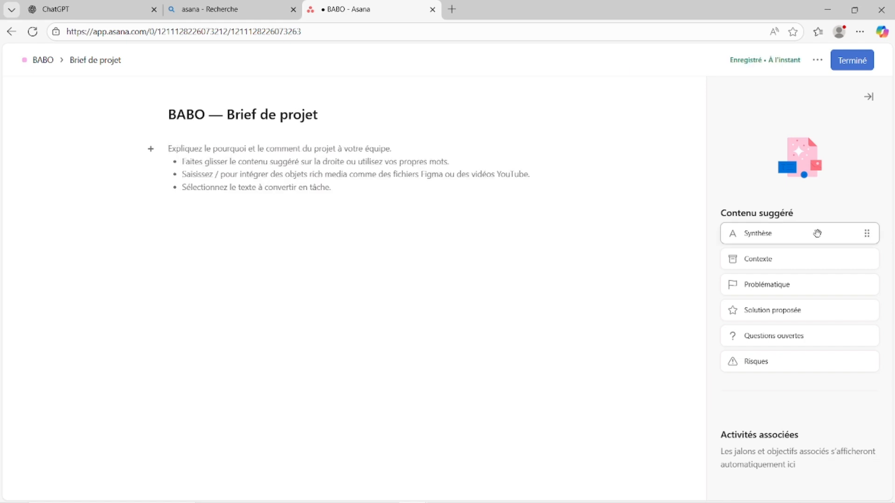
left_click_drag(817, 233, 404, 165)
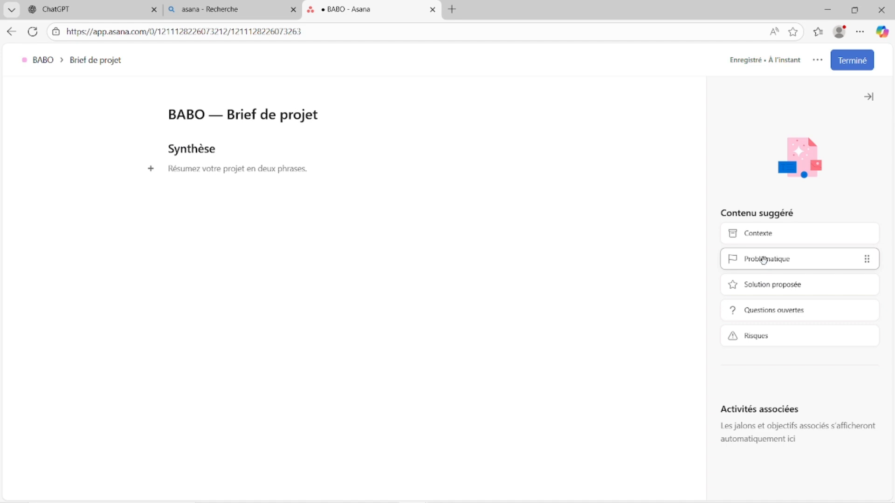
left_click(768, 233)
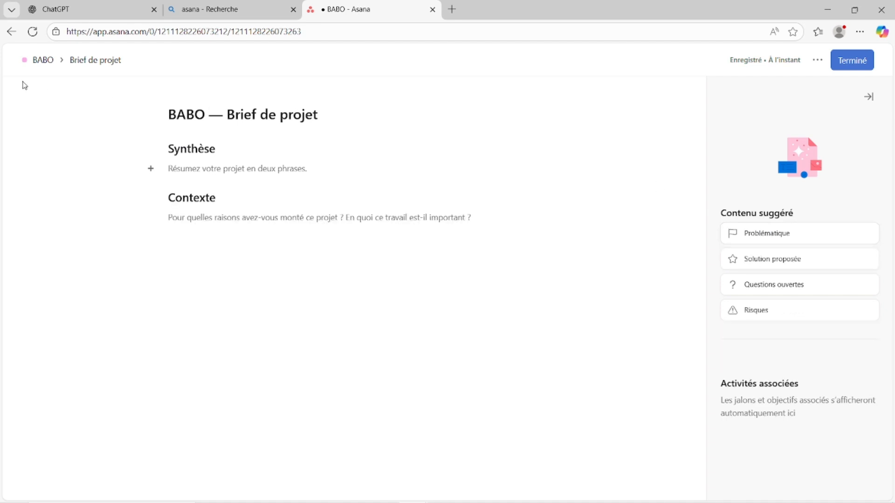
left_click(849, 68)
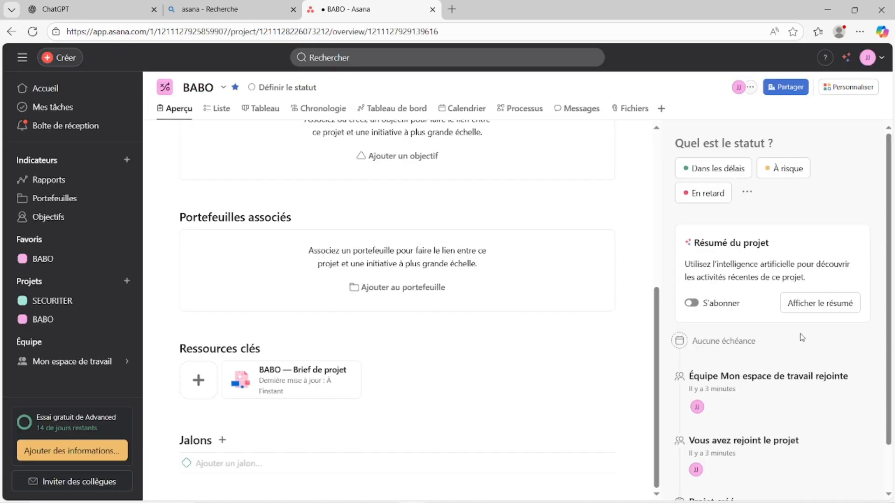
scroll(802, 338, "down", 1)
scroll(802, 338, "up", 1)
Start a new custom field for the BABO project's task list, titled BA with the type Choix unique
left_click(219, 112)
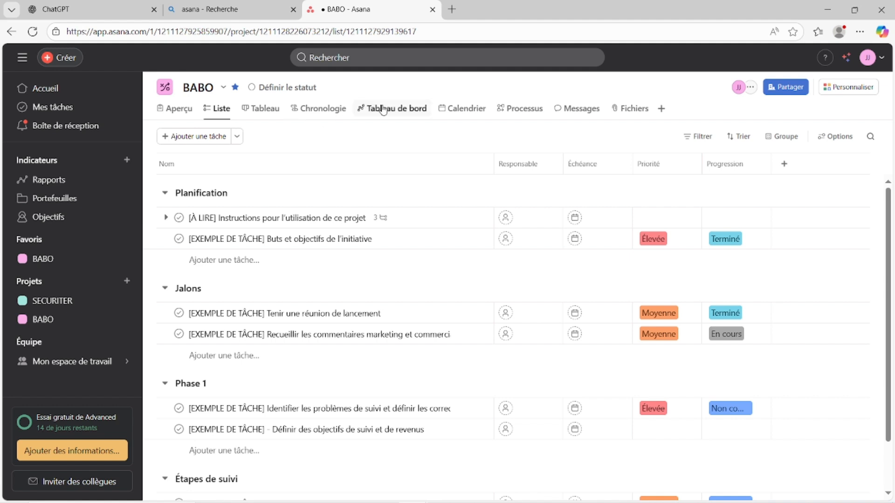
left_click(846, 88)
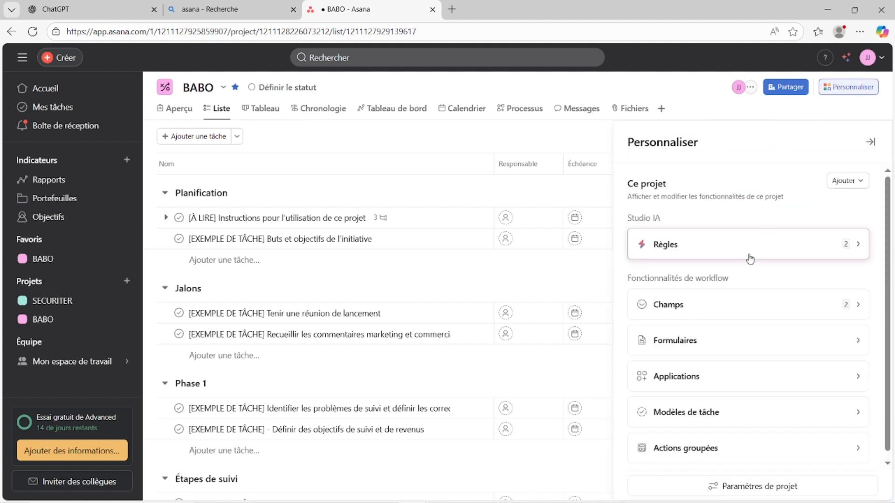
left_click(830, 188)
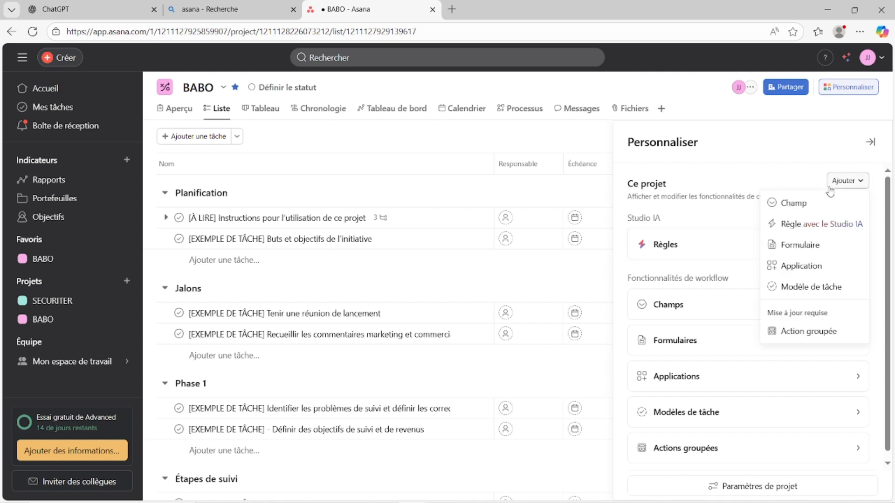
left_click(844, 188)
left_click(847, 182)
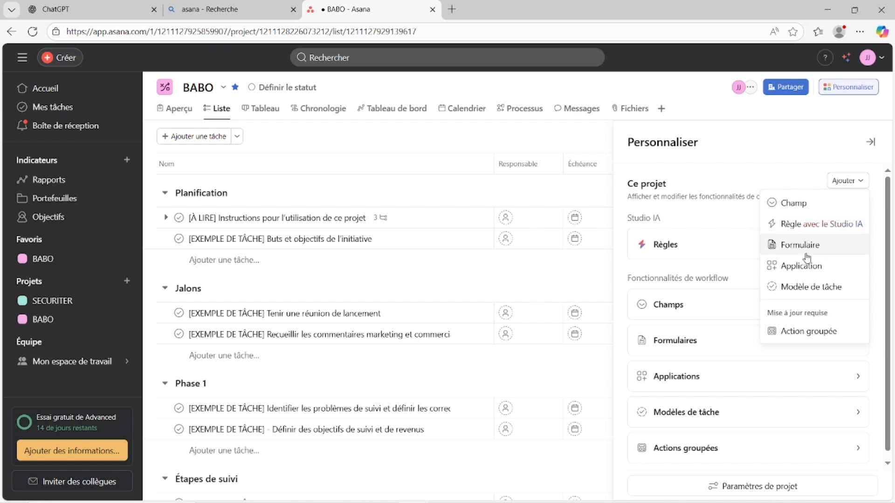
left_click(792, 208)
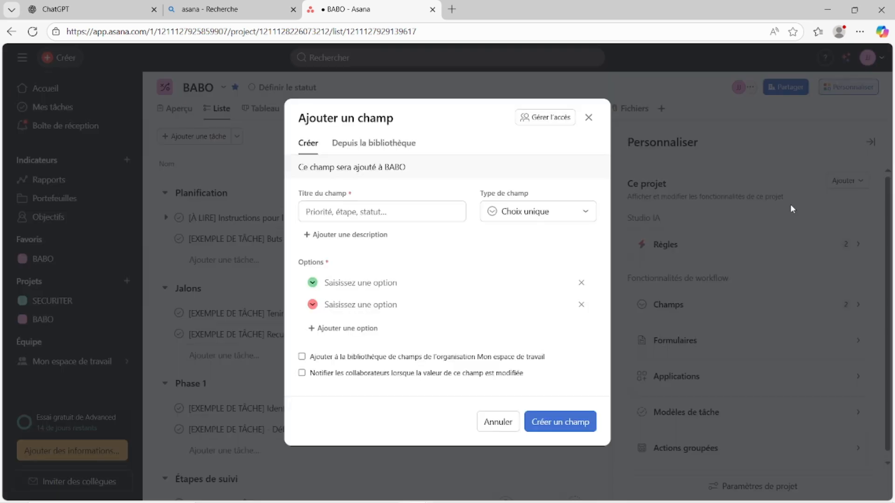
left_click(561, 421)
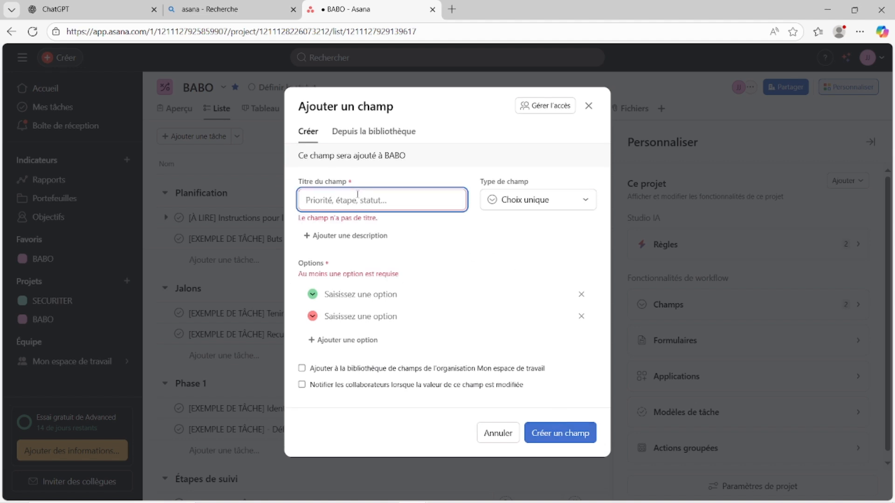
type("BA")
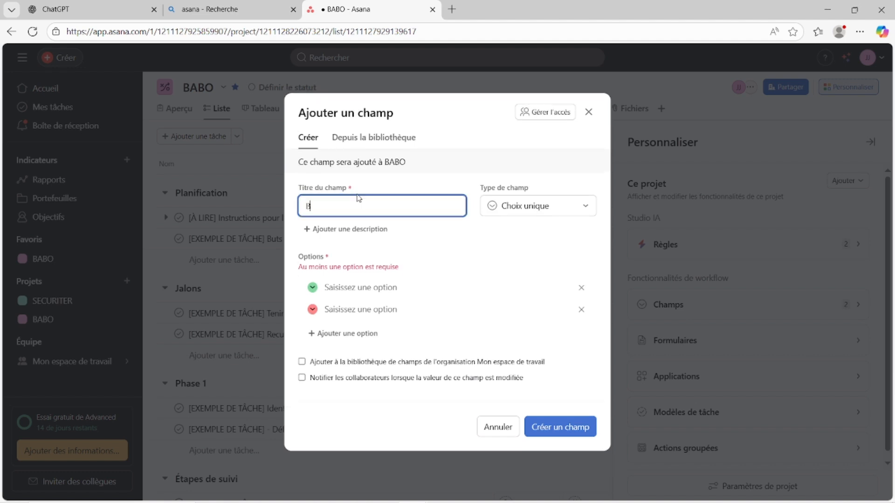
left_click(561, 432)
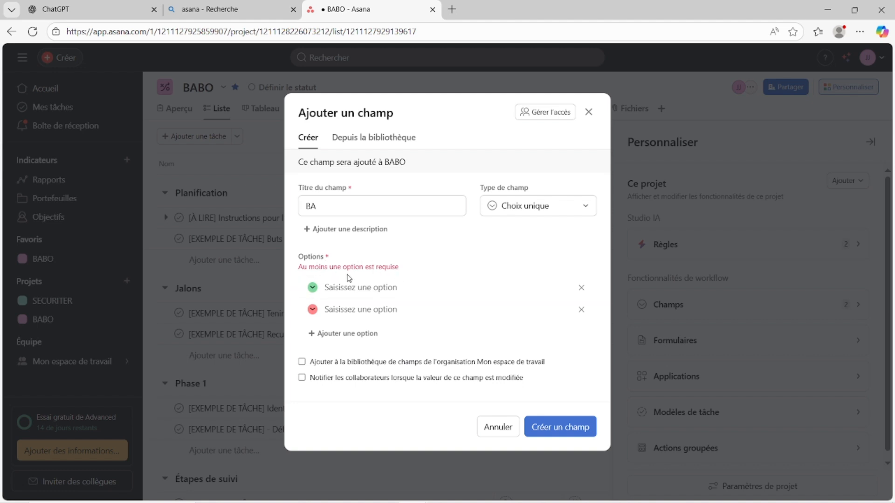
Give the BA field the options B and A and create it
left_click(402, 303)
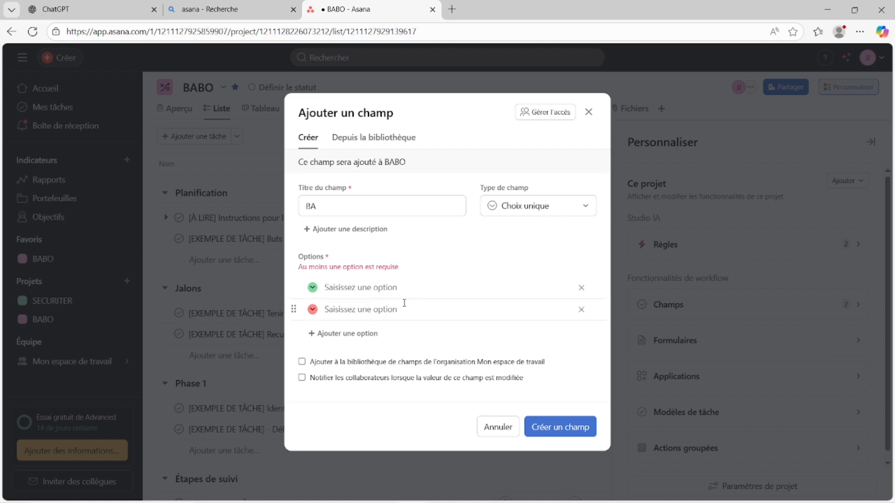
left_click(387, 294)
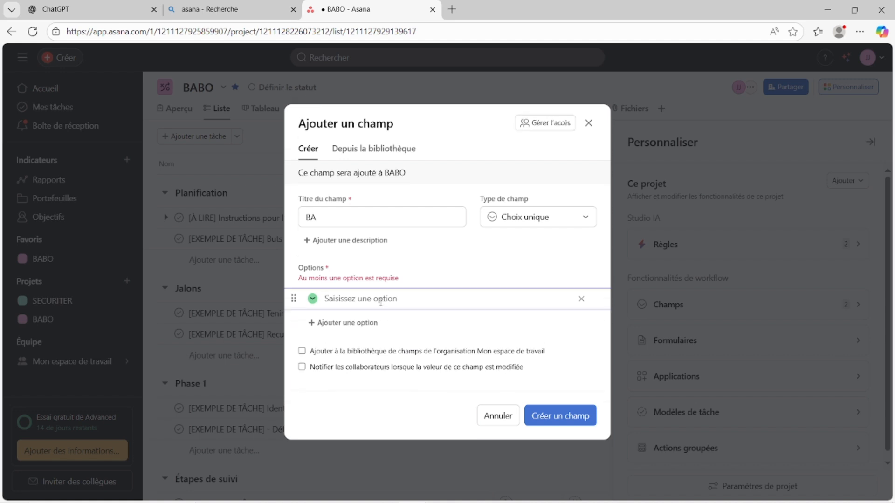
type("B")
key("Return")
type("A")
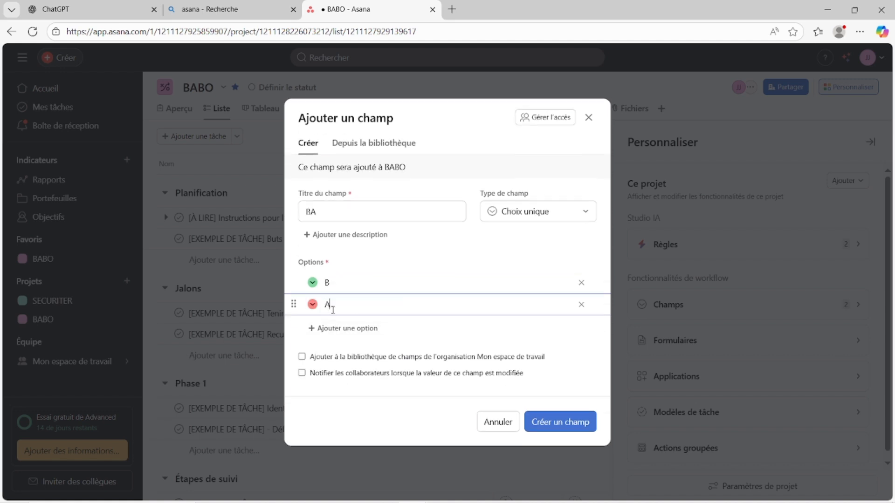
left_click(561, 427)
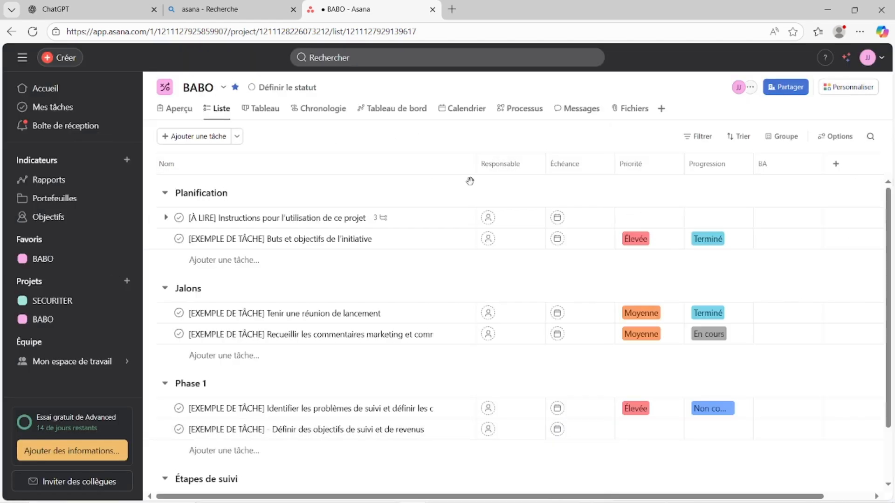
left_click_drag(517, 166, 580, 167)
left_click_drag(717, 166, 787, 164)
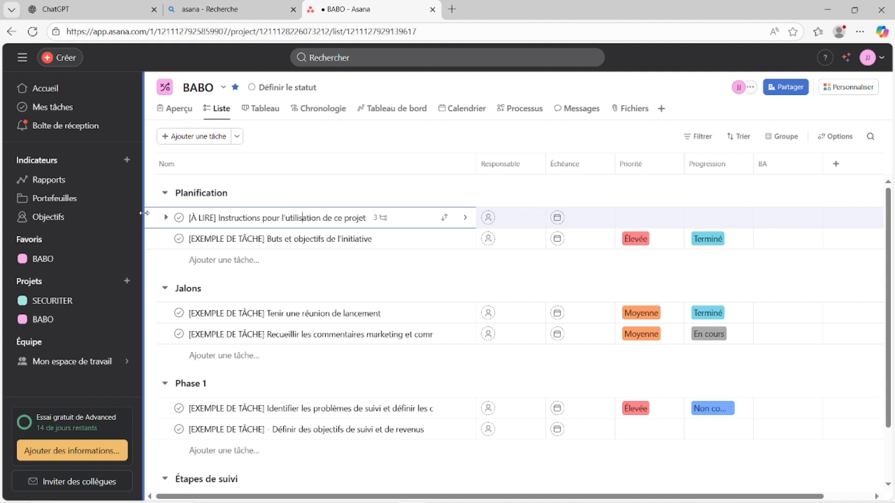
Move the [À LIRE] instructions task below the Buts et objectifs task in Planification and review its subtasks
mouse_move(153, 217)
left_mouse_down()
mouse_move(156, 246)
mouse_move(157, 233)
left_mouse_up()
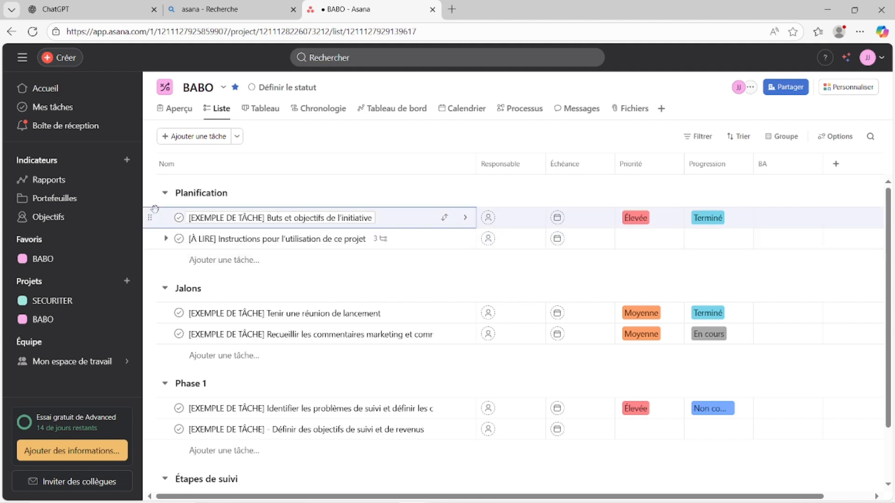
left_click(167, 239)
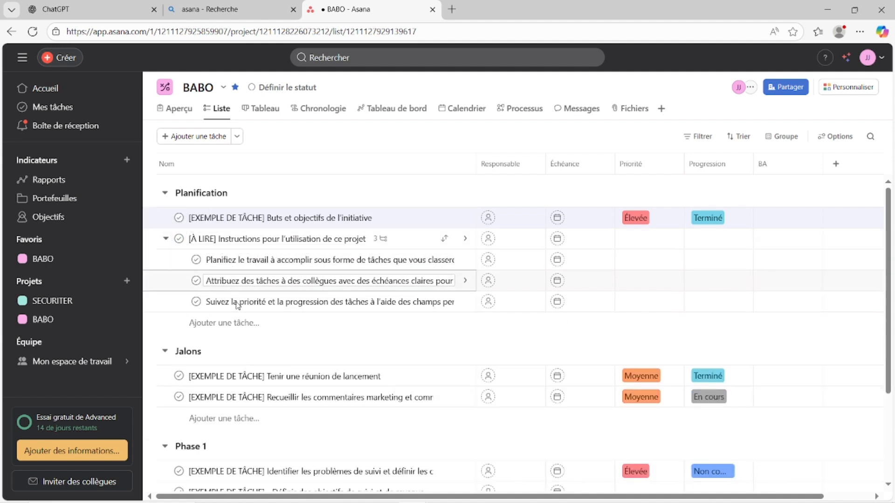
left_click(166, 239)
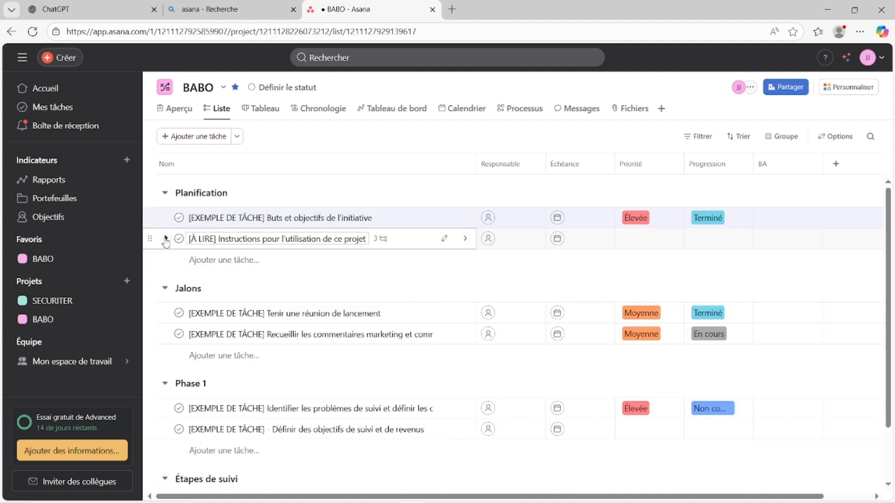
Collapse the Jalons section and add both Phase 1 tasks to the current task selection
left_click(165, 289)
left_click(166, 318)
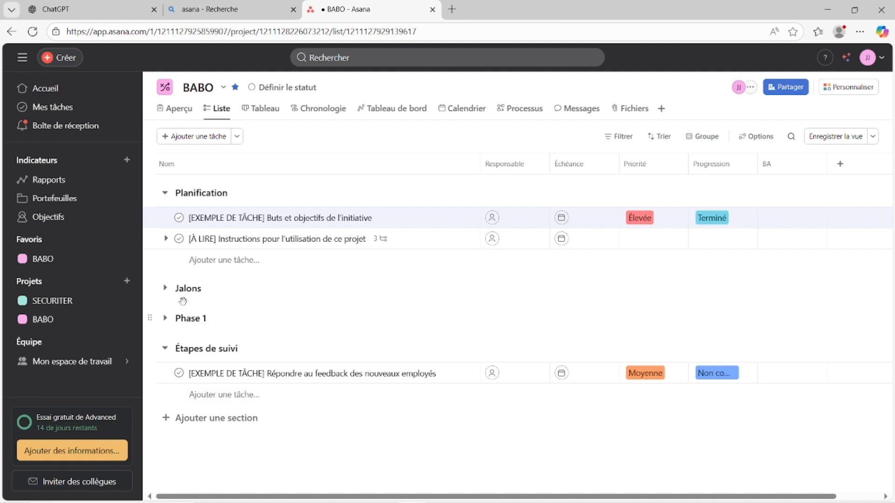
left_click(165, 319)
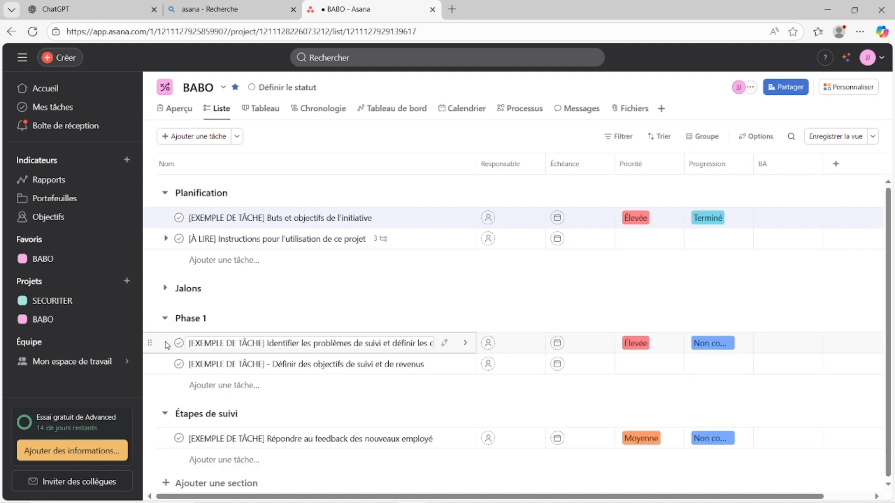
left_click(166, 345, "ctrl")
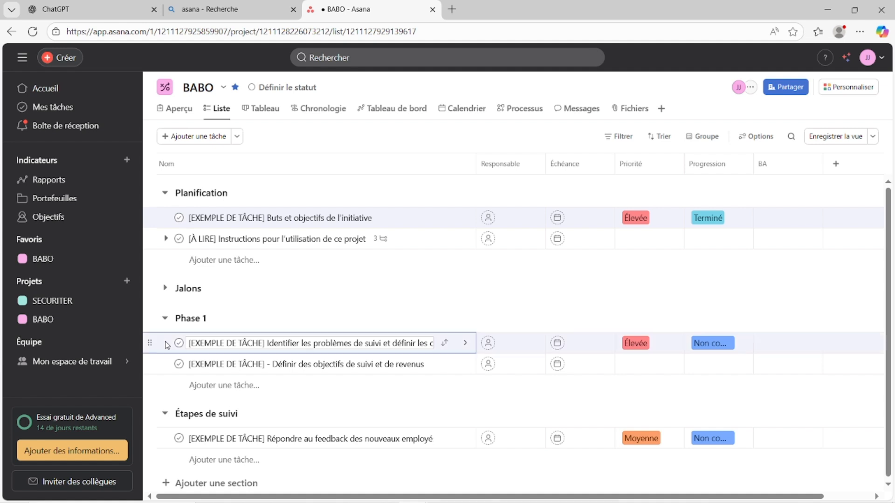
left_click(169, 366, "ctrl")
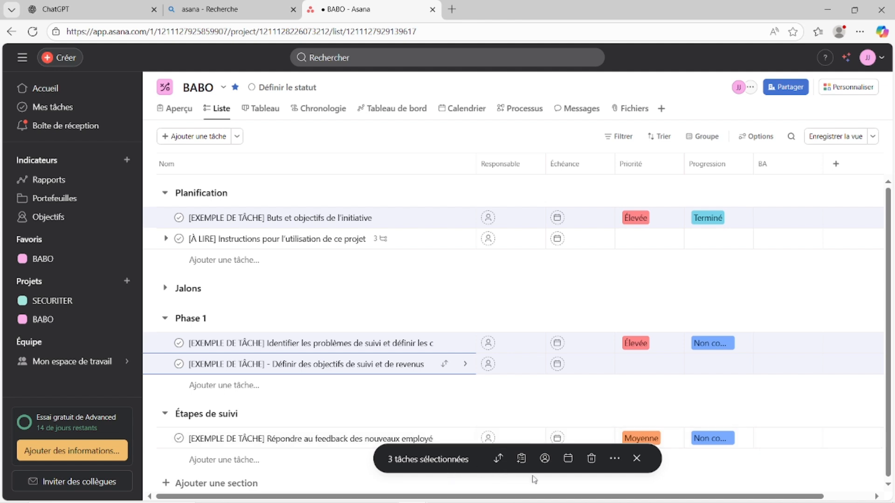
View the home page with the upcoming tasks and open the inbox to see the notifications
left_click(84, 114)
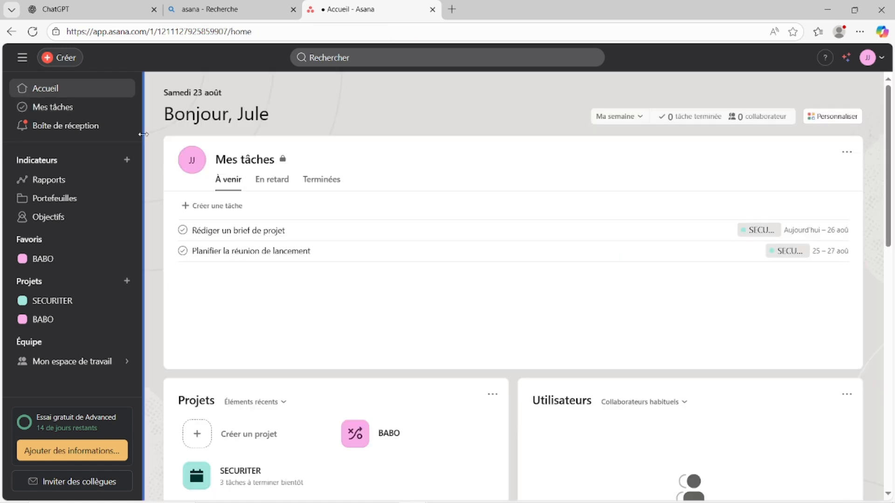
left_click(62, 127)
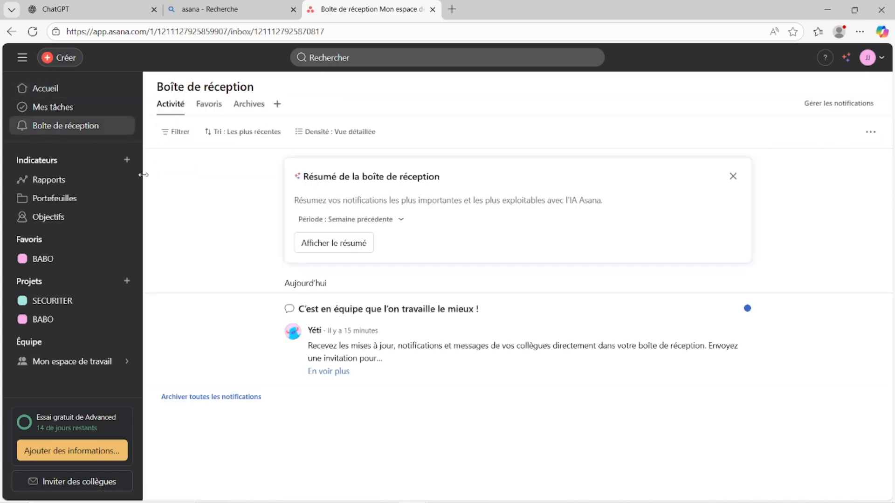